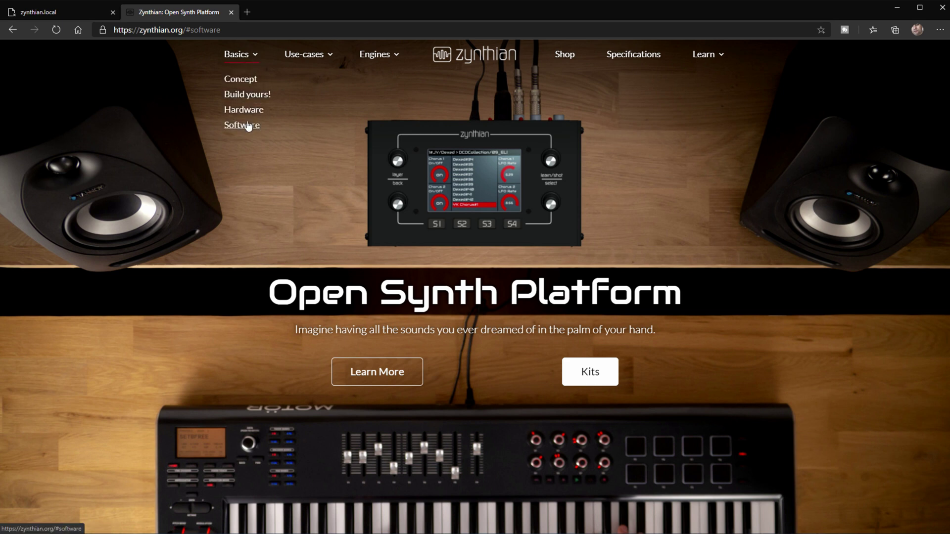
Download the Zynthian SD-image zip from the website's Software section
{"action": "left_click", "coordinate": [243, 125]}
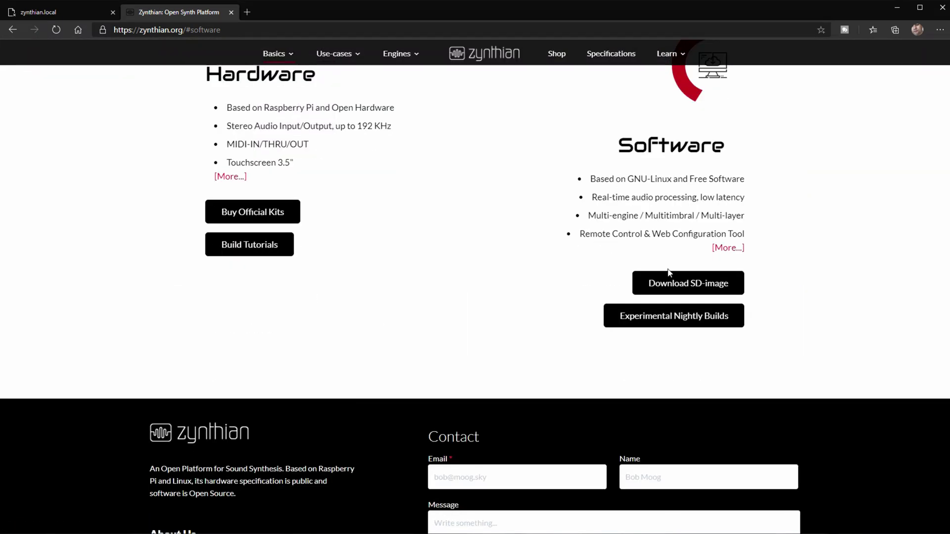
{"action": "left_click", "coordinate": [682, 292]}
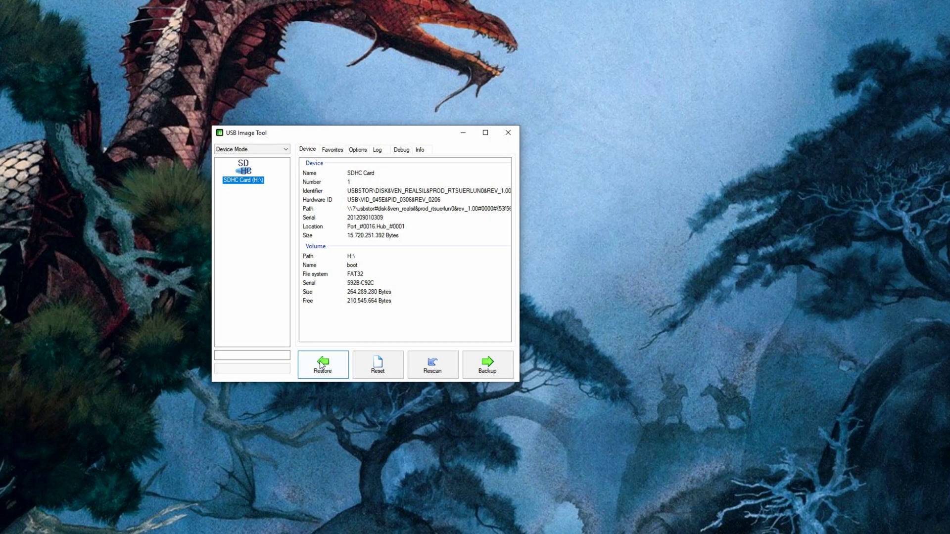
Restore 2020-09-05-zynthianos-buster-lite-armhf-1.0.0.img onto SDHC card H: and confirm the write
{"action": "left_click", "coordinate": [320, 361]}
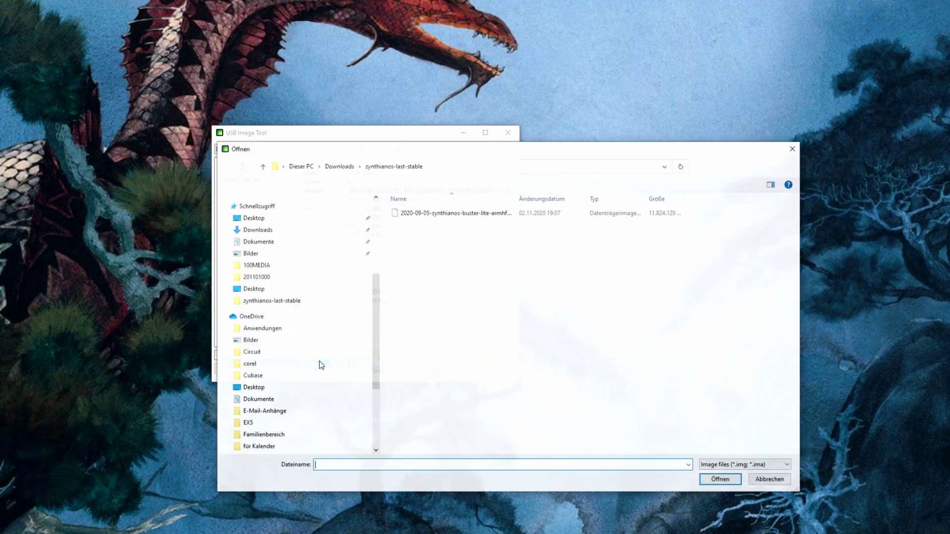
{"action": "double_click", "coordinate": [455, 213]}
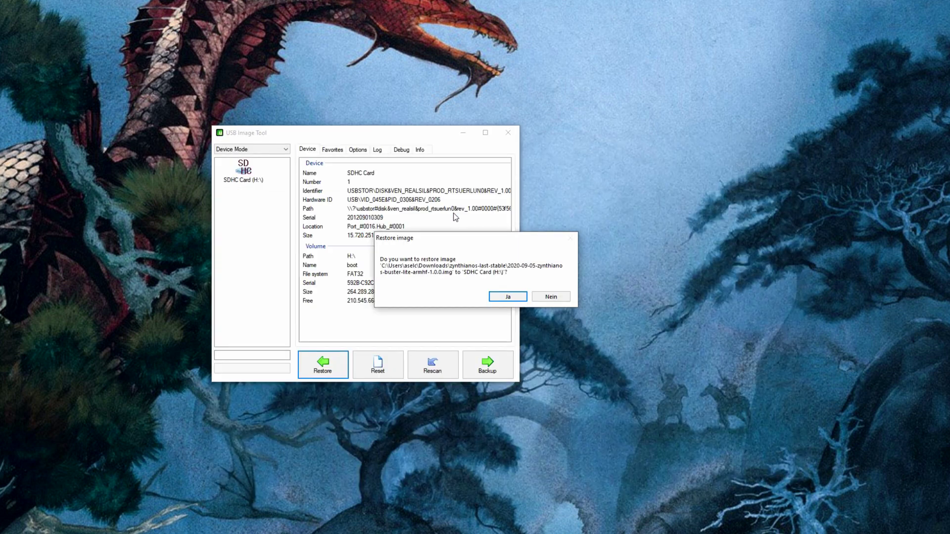
{"action": "left_click", "coordinate": [512, 299]}
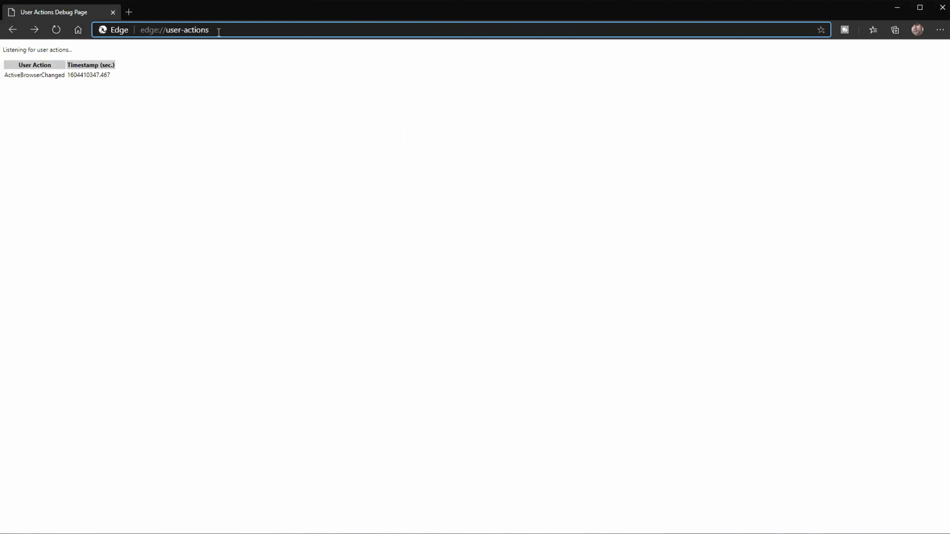
Log in to zynthian.local webconf and save Custom as the hardware kit
{"action": "type", "text": "zynth"}
{"action": "key", "text": "Return"}
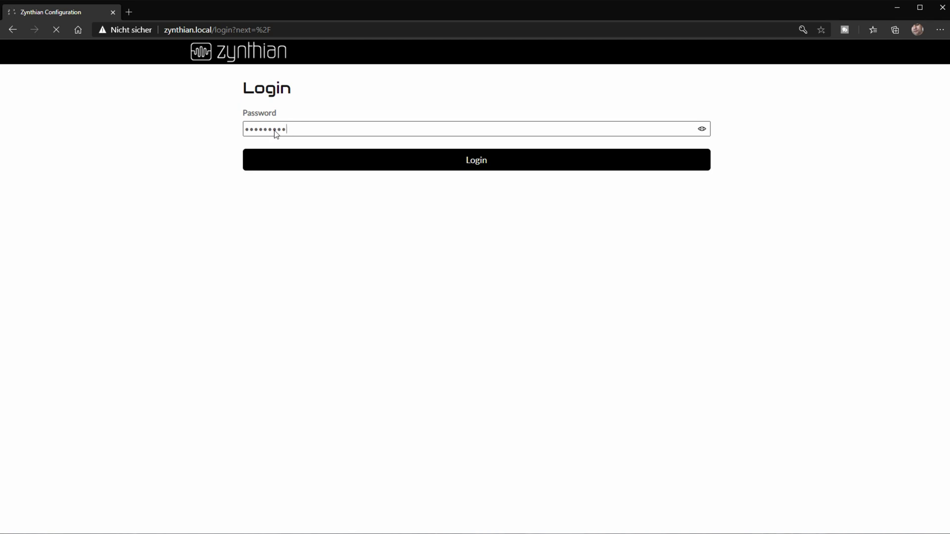
{"action": "left_click", "coordinate": [287, 129]}
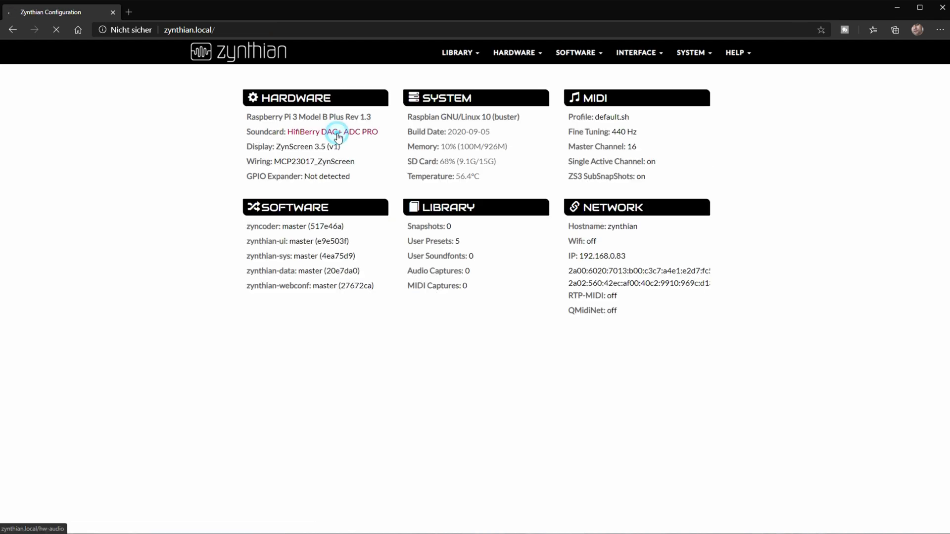
{"action": "left_click", "coordinate": [465, 121]}
{"action": "left_click", "coordinate": [307, 127]}
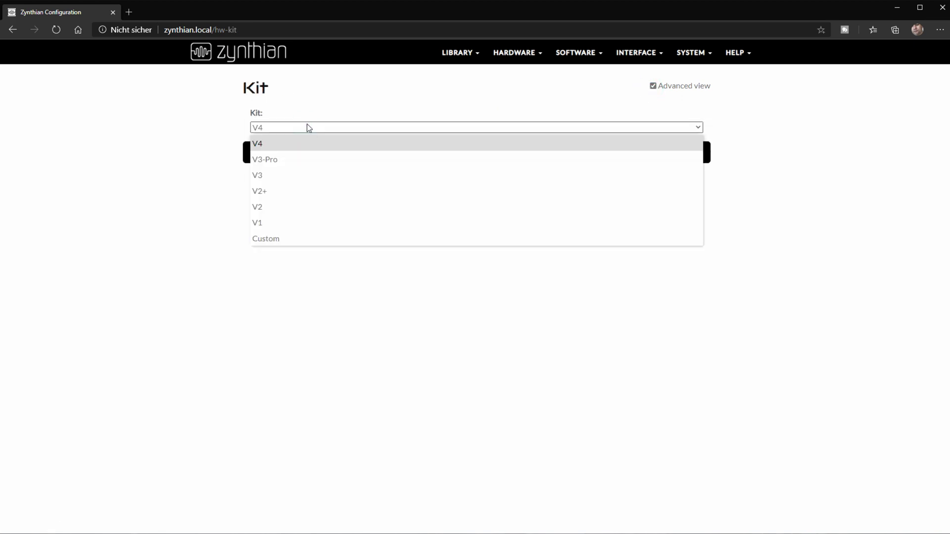
{"action": "left_click", "coordinate": [272, 237]}
{"action": "left_click", "coordinate": [379, 152]}
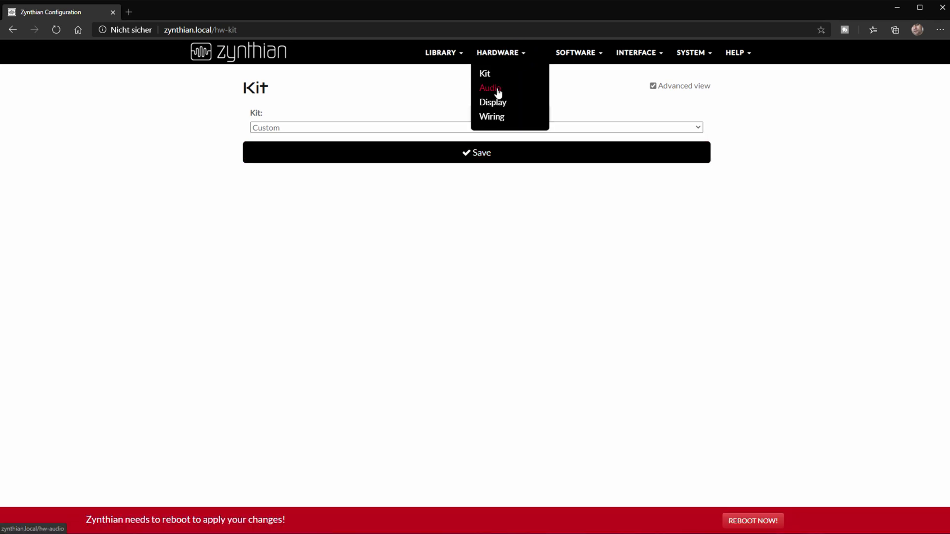
Save Rbpi Headphones as the audio sound card
{"action": "left_click", "coordinate": [440, 127]}
{"action": "scroll", "coordinate": [417, 291], "scroll_direction": "down", "scroll_amount": 3}
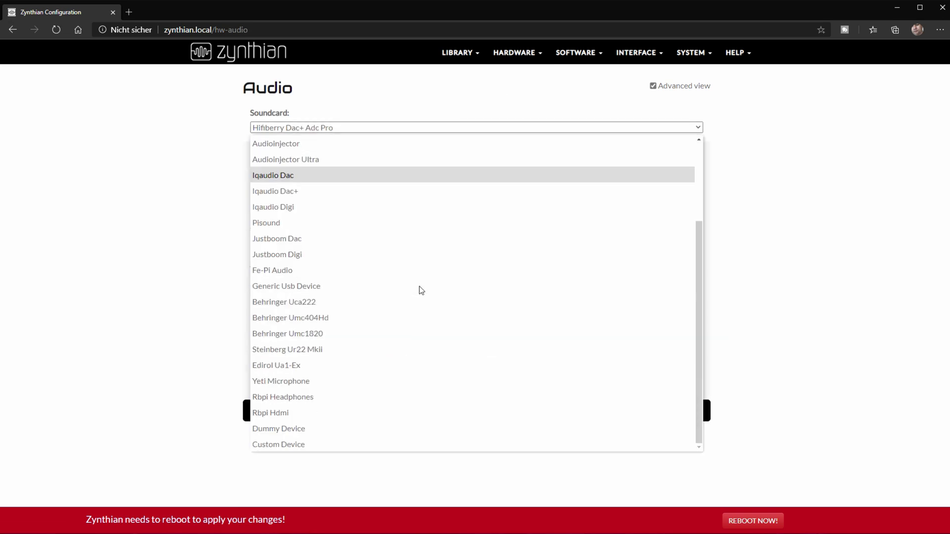
{"action": "left_click", "coordinate": [300, 398]}
{"action": "left_click", "coordinate": [460, 419]}
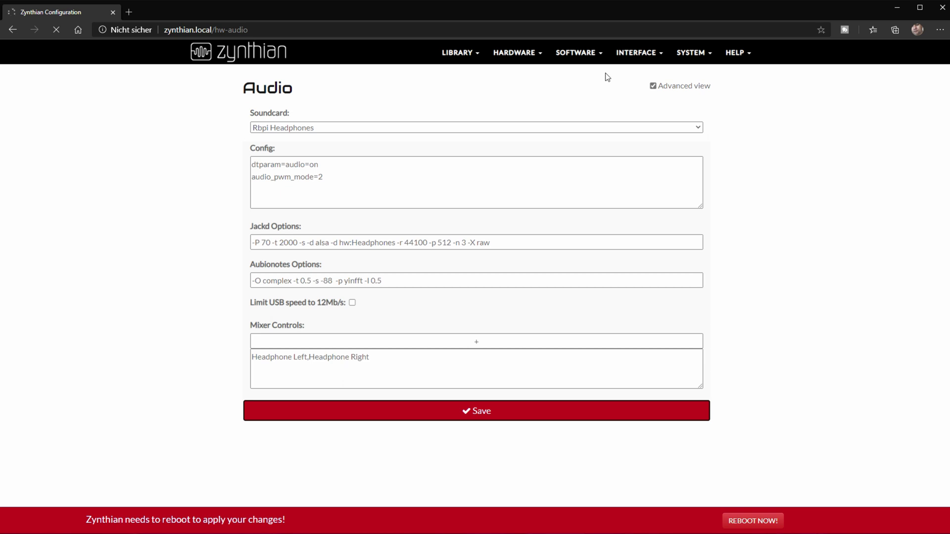
Save Generic Hdmi Display as the display type
{"action": "left_click", "coordinate": [517, 52]}
{"action": "left_click", "coordinate": [490, 99]}
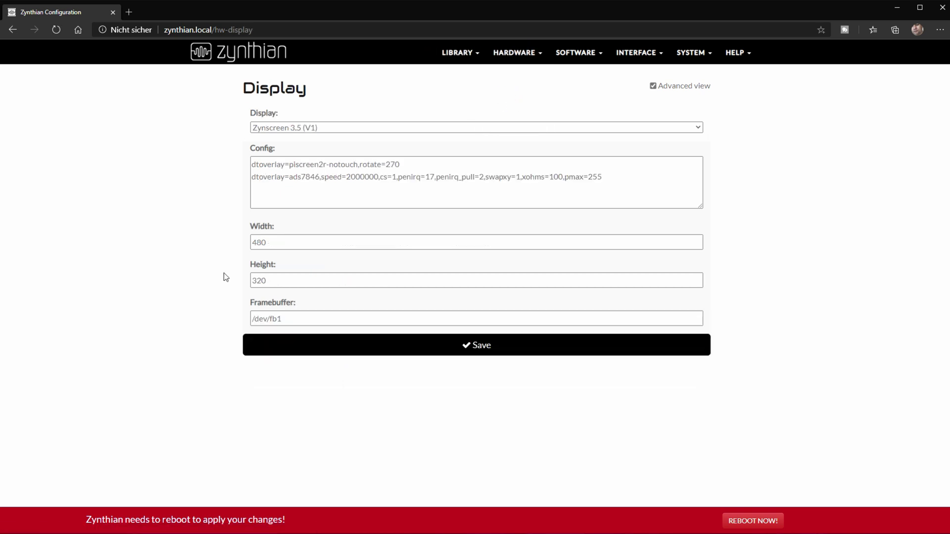
{"action": "left_click", "coordinate": [358, 127]}
{"action": "scroll", "coordinate": [361, 386], "scroll_direction": "down", "scroll_amount": 3}
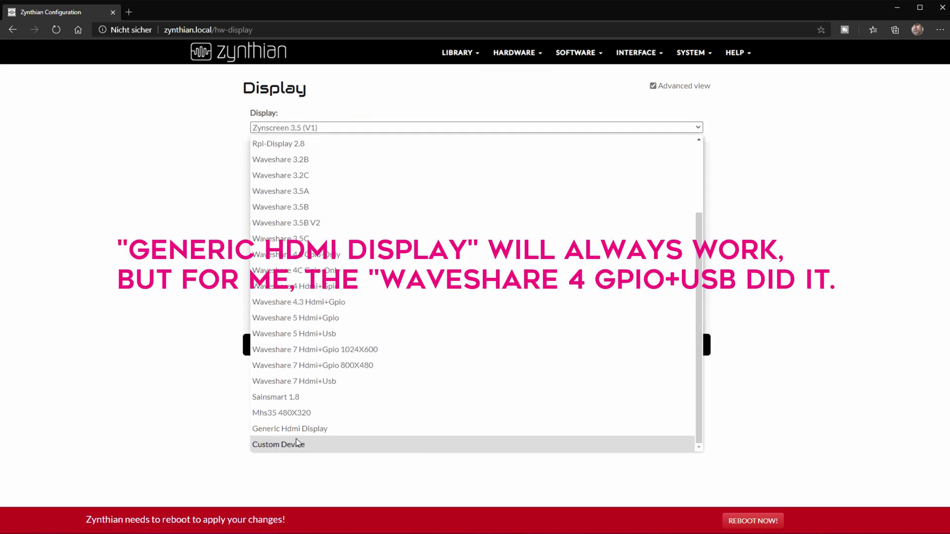
{"action": "left_click", "coordinate": [298, 429]}
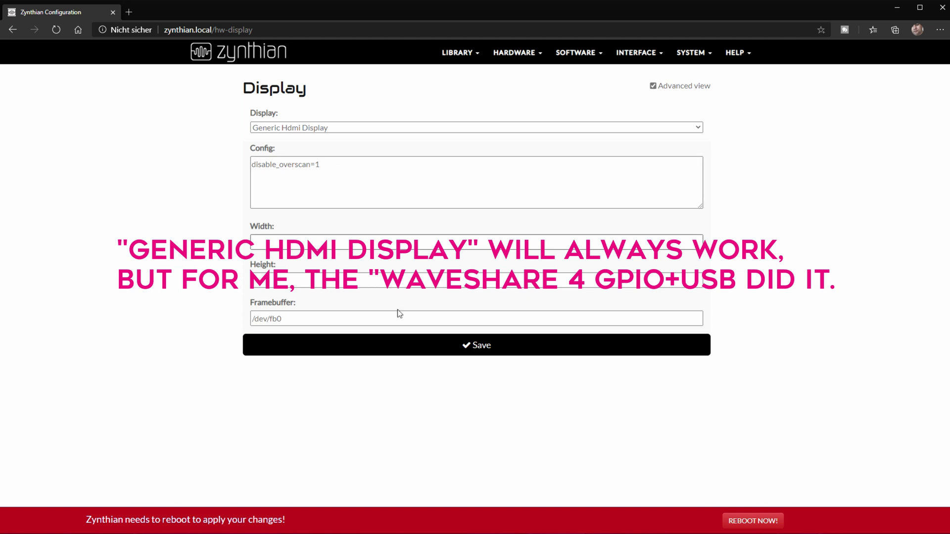
{"action": "left_click", "coordinate": [416, 347]}
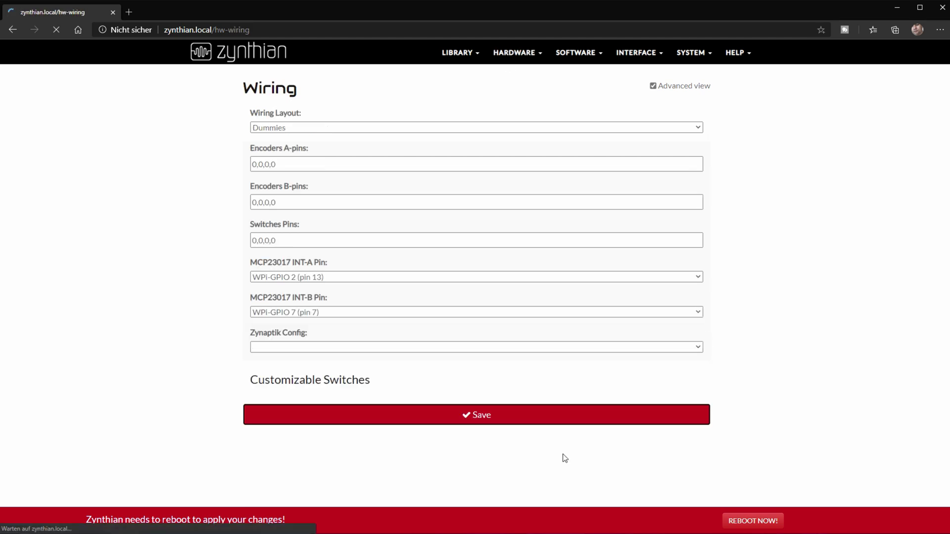
Trigger REBOOT NOW from the banner and confirm with Reboot
{"action": "left_click", "coordinate": [757, 520]}
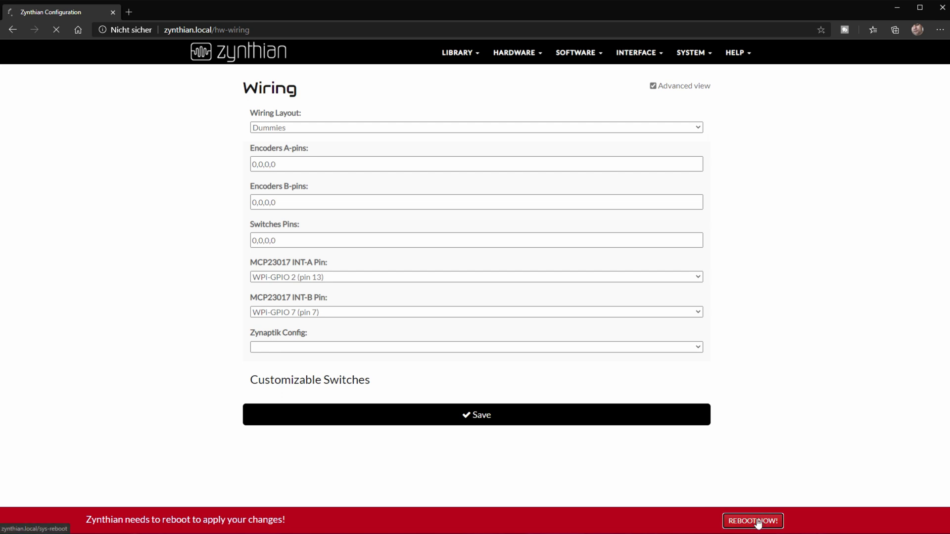
{"action": "left_click", "coordinate": [490, 144]}
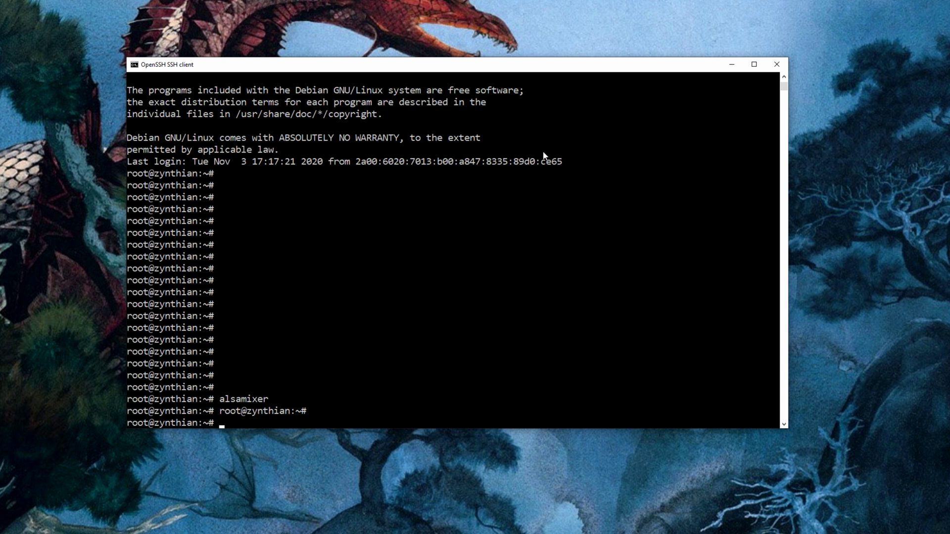
Install the xinput-calibrator package with apt-get install -y
{"action": "key", "text": "Return"}
{"action": "type", "text": "apt-get install -y xinput-calibrator"}
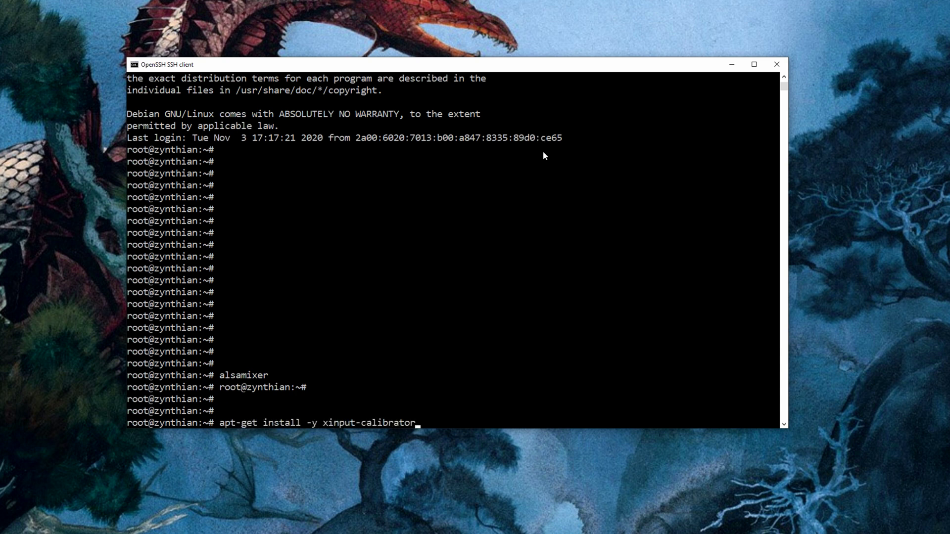
{"action": "key", "text": "Return"}
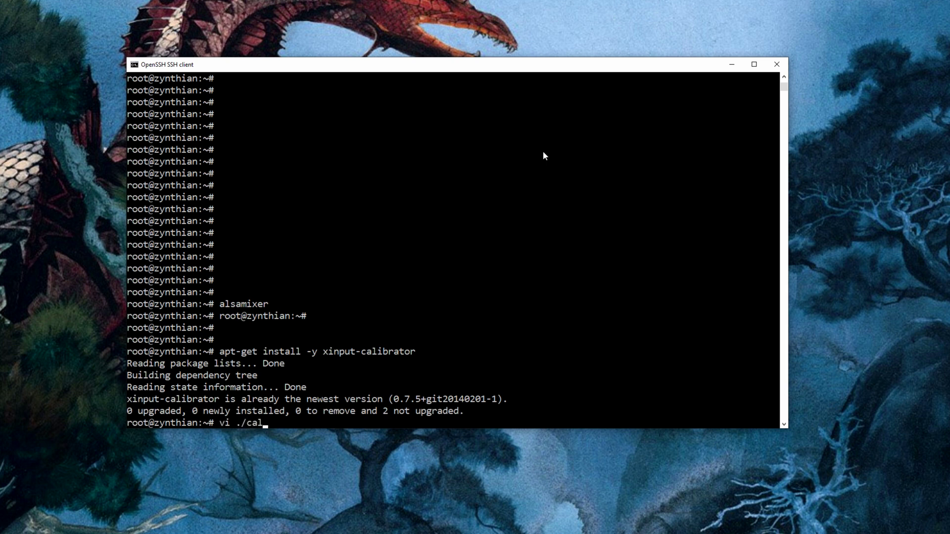
View calibrate.sh in vi and quit with :q
{"action": "type", "text": "vi ./c"}
{"action": "key", "text": "Tab"}
{"action": "key", "text": "Return"}
{"action": "type", "text": ":q"}
{"action": "key", "text": "Return"}
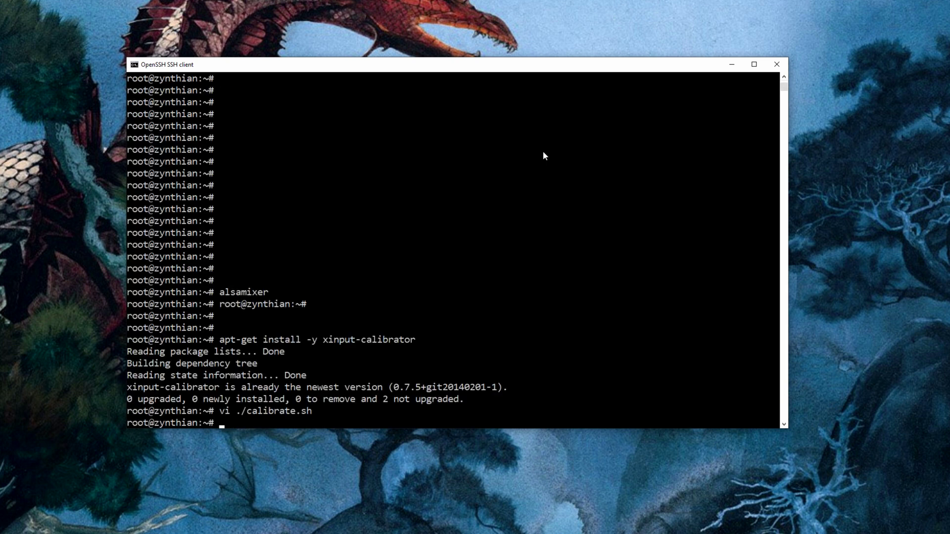
Make calibrate.sh executable with chmod +x and stop the zynthian service
{"action": "type", "text": "chmod +x ./ca"}
{"action": "key", "text": "Tab"}
{"action": "key", "text": "Return"}
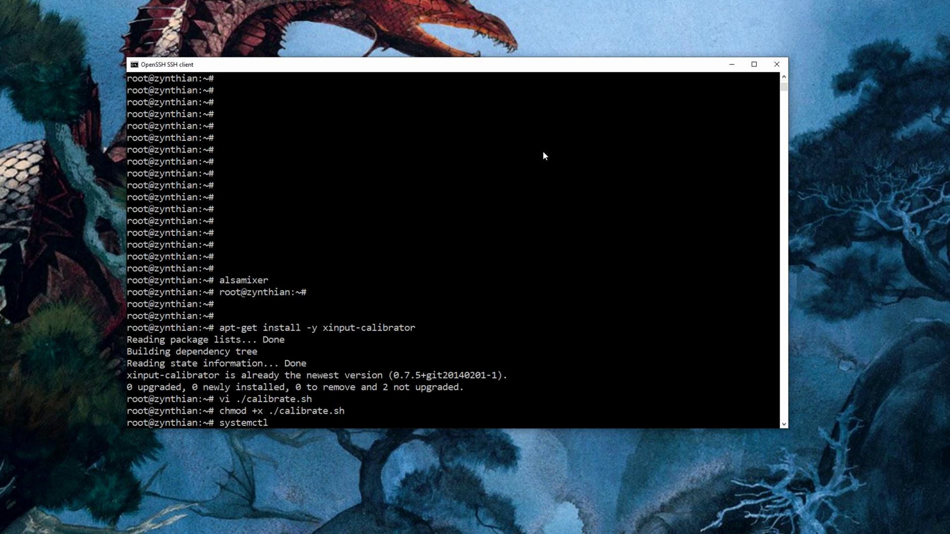
{"action": "type", "text": "hian"}
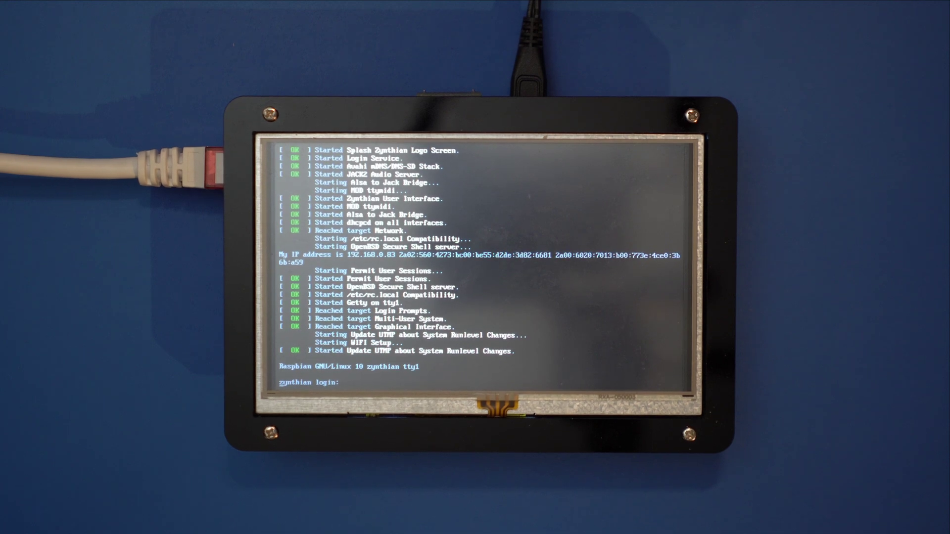
Run startx ./calibrate.sh and tap the four corner crosshair targets
{"action": "type", "text": "tartx"}
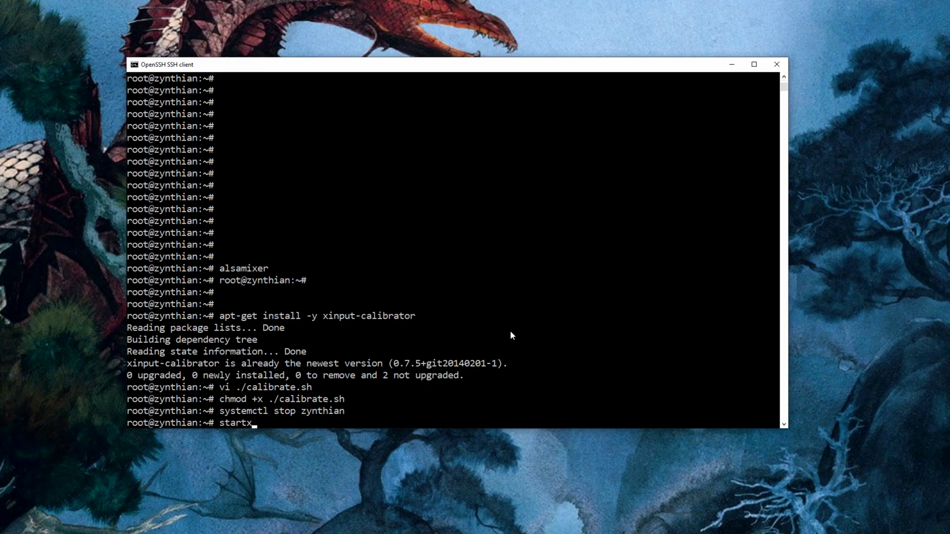
{"action": "type", "text": " ./cal"}
{"action": "key", "text": "Tab"}
{"action": "key", "text": "Return"}
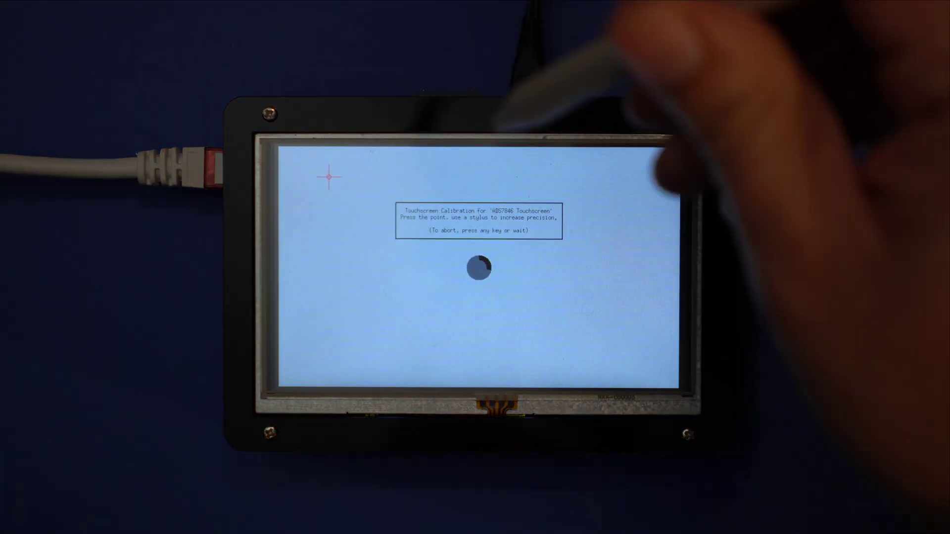
{"action": "left_click", "coordinate": [329, 177]}
{"action": "left_click", "coordinate": [630, 178]}
{"action": "left_click", "coordinate": [329, 356]}
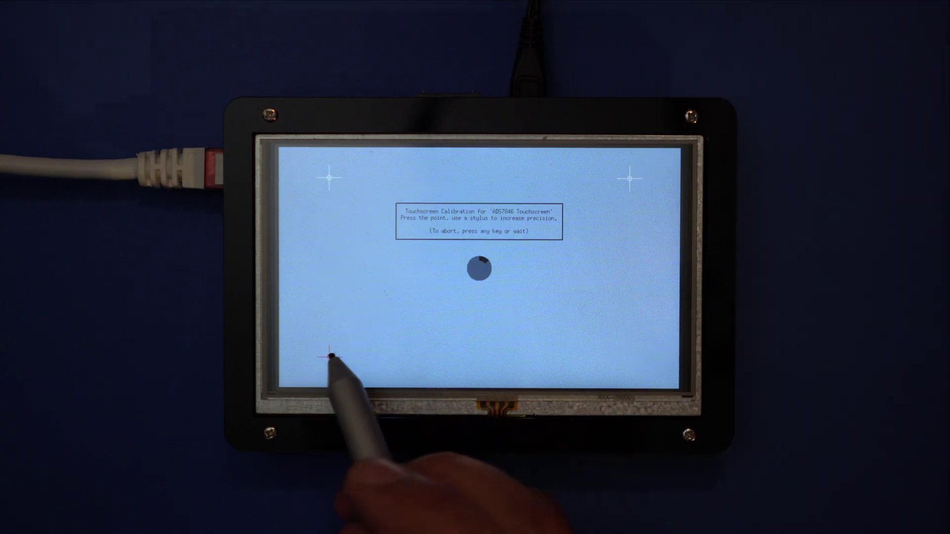
{"action": "left_click", "coordinate": [630, 357]}
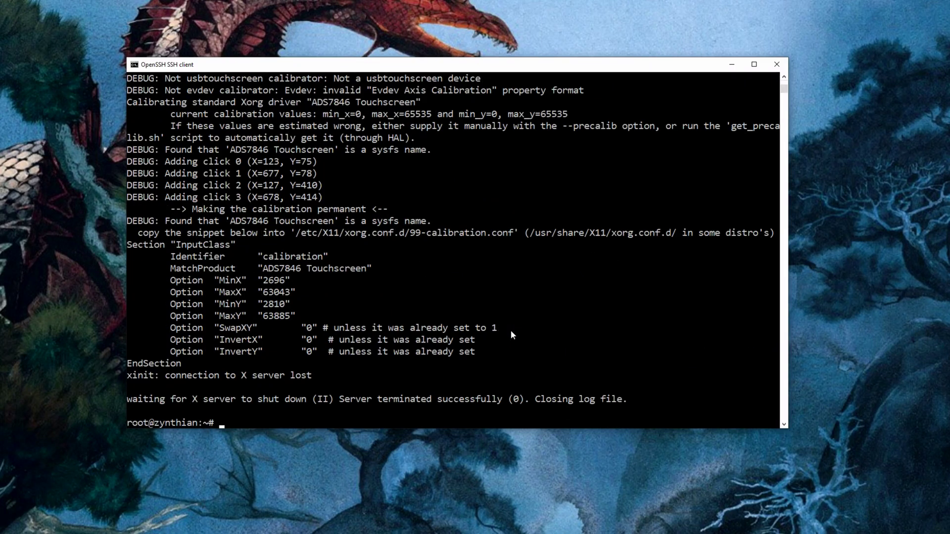
Copy the InputClass calibration block and open /etc/X11/xorg.conf.d/99-calibration.conf in vi
{"action": "left_click_drag", "start_coordinate": [127, 245], "coordinate": [183, 365]}
{"action": "right_click", "coordinate": [173, 367]}
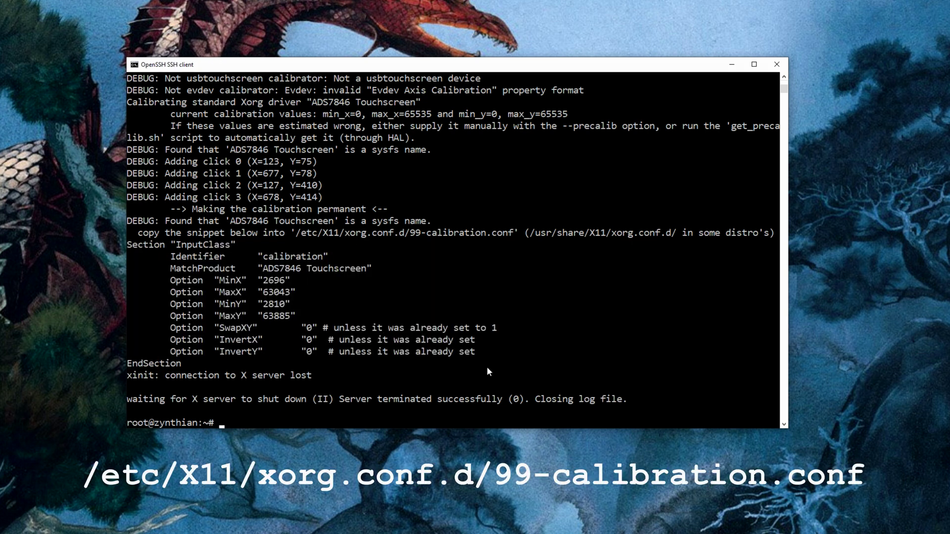
{"action": "type", "text": "vi /etc/X11/xorg.conf.d/99-calibration.conf"}
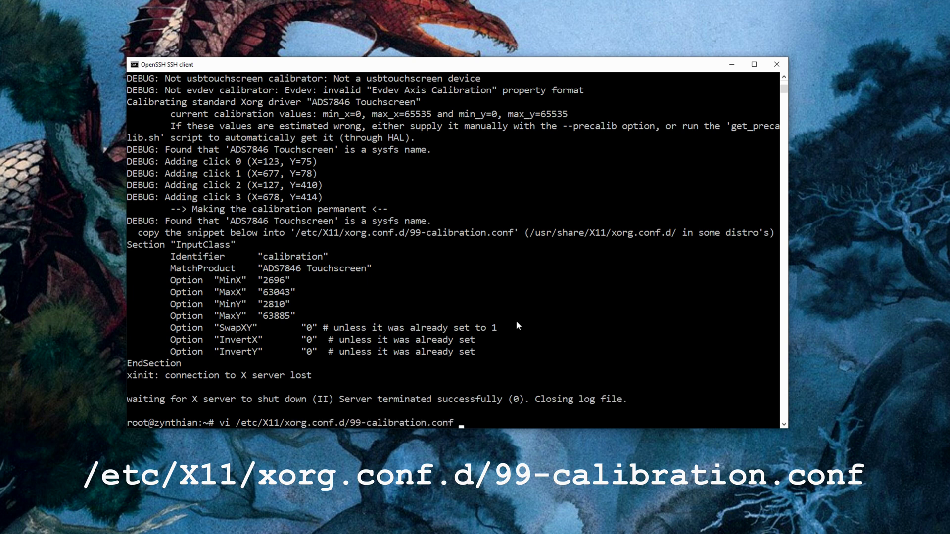
{"action": "key", "text": "Return"}
Replace the file's contents with the pasted block, save with :wq, and restart zynthian
{"action": "key", "text": "d"}
{"action": "key", "text": "shift+g"}
{"action": "right_click", "coordinate": [286, 209]}
{"action": "key", "text": "Escape"}
{"action": "key", "text": "u"}
{"action": "key", "text": "i"}
{"action": "right_click", "coordinate": [284, 208]}
{"action": "key", "text": "Escape"}
{"action": "type", "text": ":wq"}
{"action": "key", "text": "Return"}
{"action": "key", "text": "Up"}
{"action": "key", "text": "Up"}
{"action": "key", "text": "Up"}
{"action": "key", "text": "Up"}
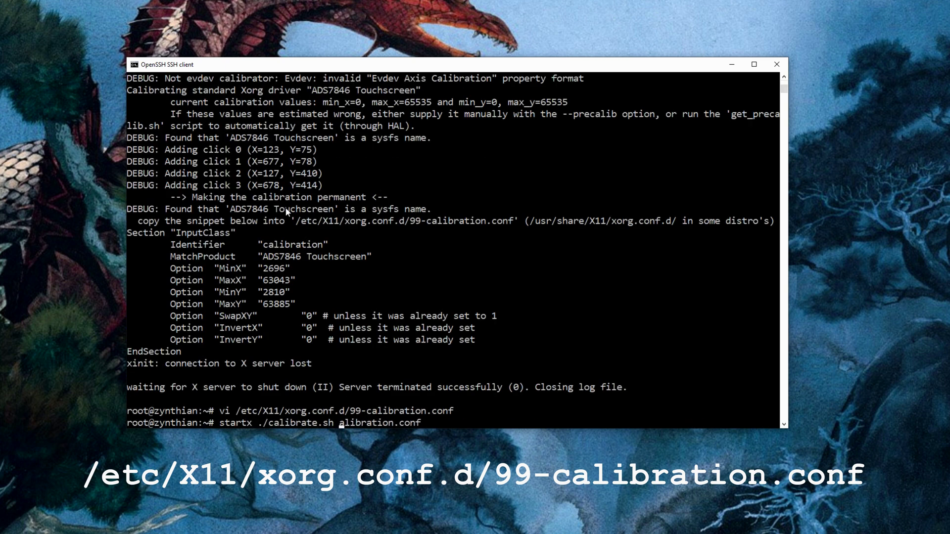
{"action": "key", "text": "Return"}
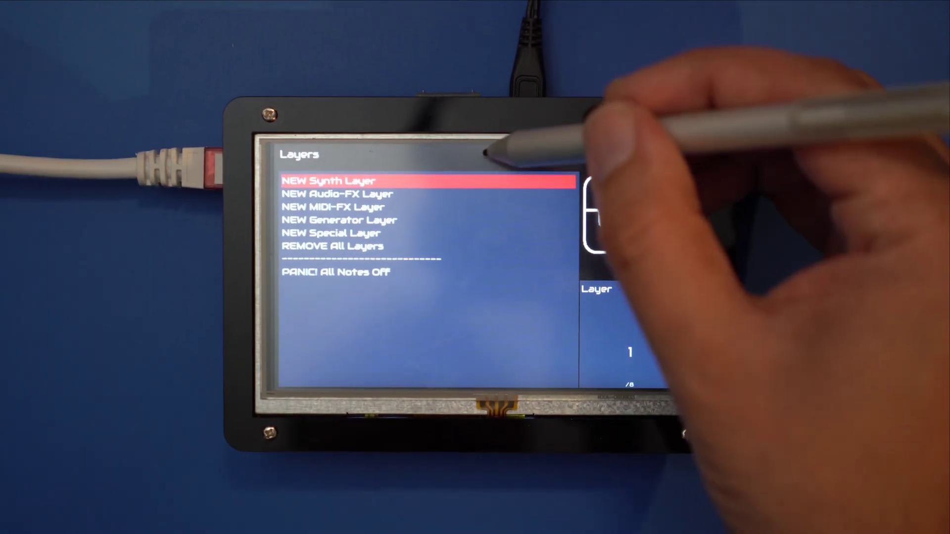
Create a new synth layer with the ZynAddSubFX engine and choose its MIDI channel
{"action": "left_click", "coordinate": [479, 177]}
{"action": "left_click", "coordinate": [476, 194]}
{"action": "left_click", "coordinate": [372, 153]}
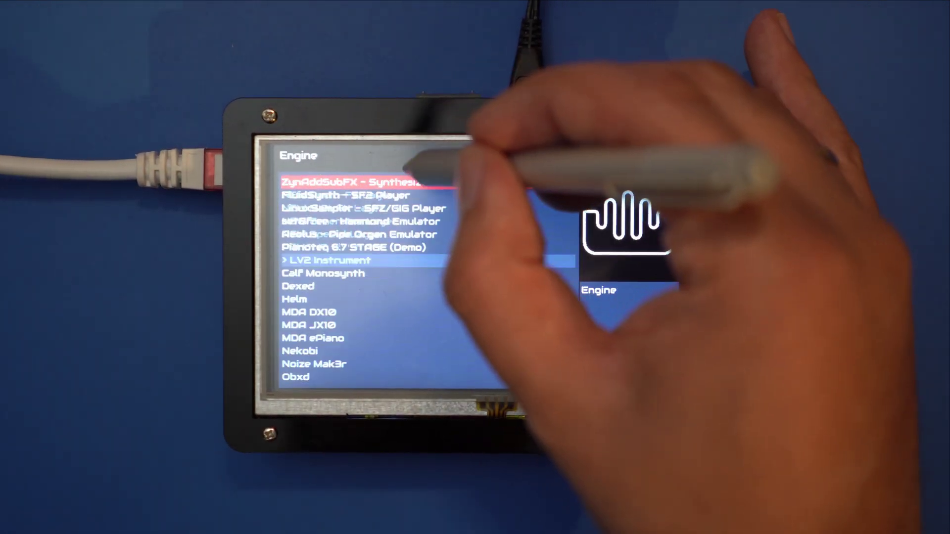
{"action": "left_click", "coordinate": [436, 182]}
{"action": "left_click", "coordinate": [515, 180]}
{"action": "left_click", "coordinate": [574, 180]}
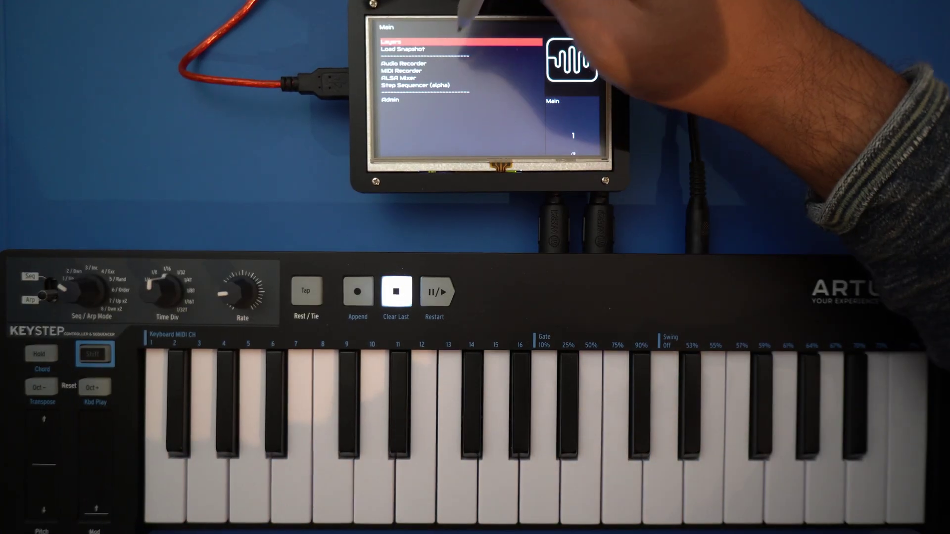
Load the Boy Choir preset from the Companion bank
{"action": "left_click", "coordinate": [402, 48]}
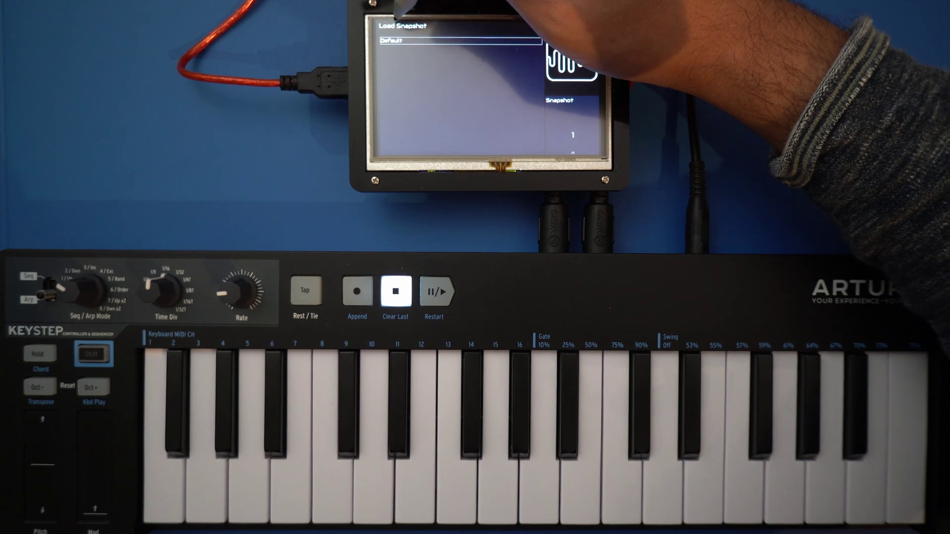
{"action": "left_click", "coordinate": [395, 19]}
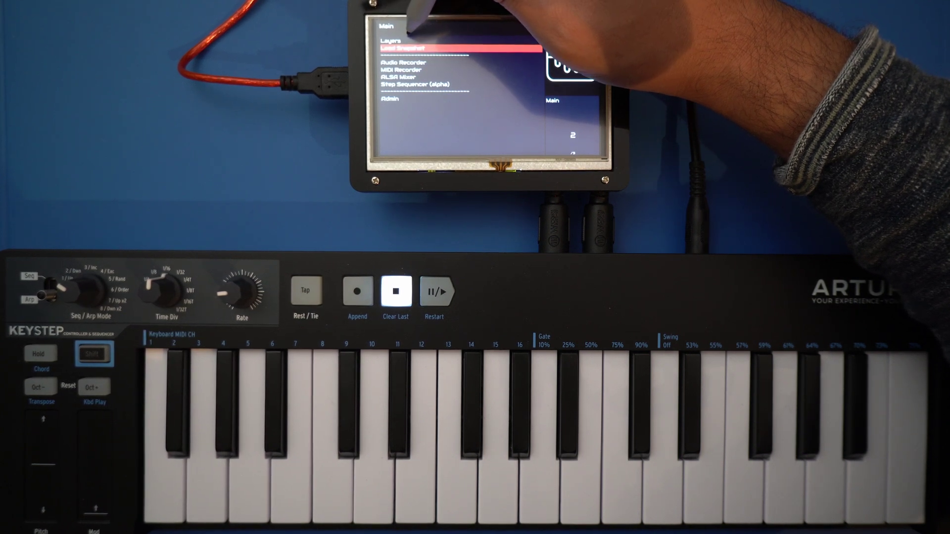
{"action": "left_click", "coordinate": [411, 41]}
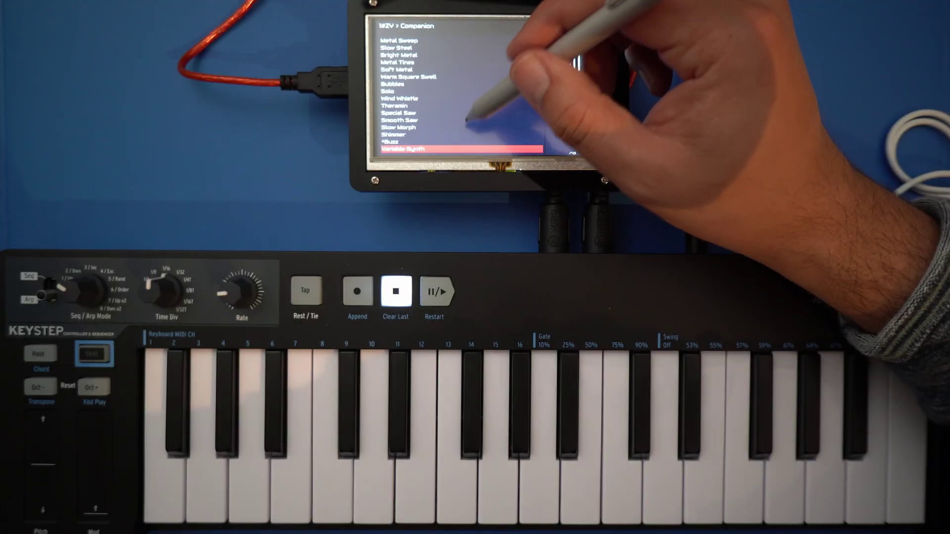
{"action": "left_click_drag", "start_coordinate": [466, 120], "coordinate": [471, 147]}
{"action": "left_click", "coordinate": [470, 120]}
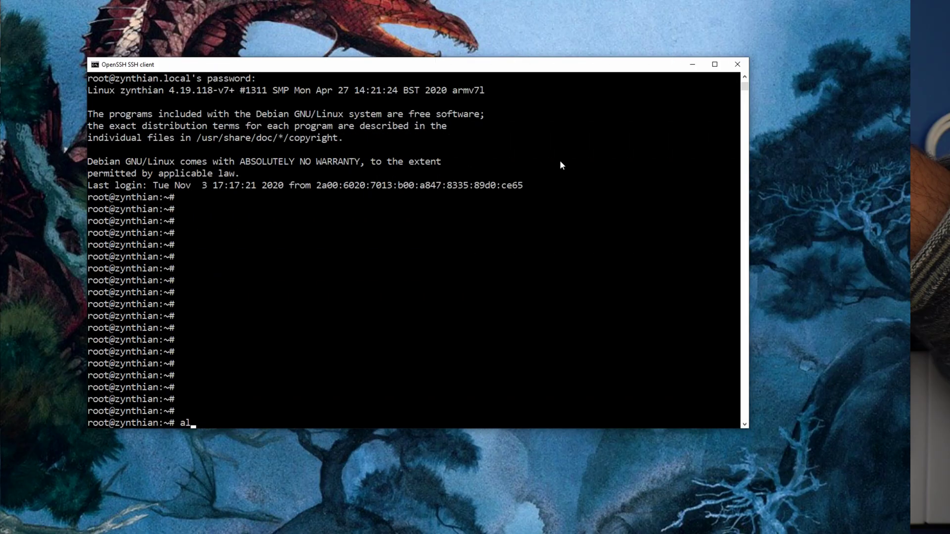
Open alsamixer on the bcm2835 Headphones sound card
{"action": "type", "text": "s"}
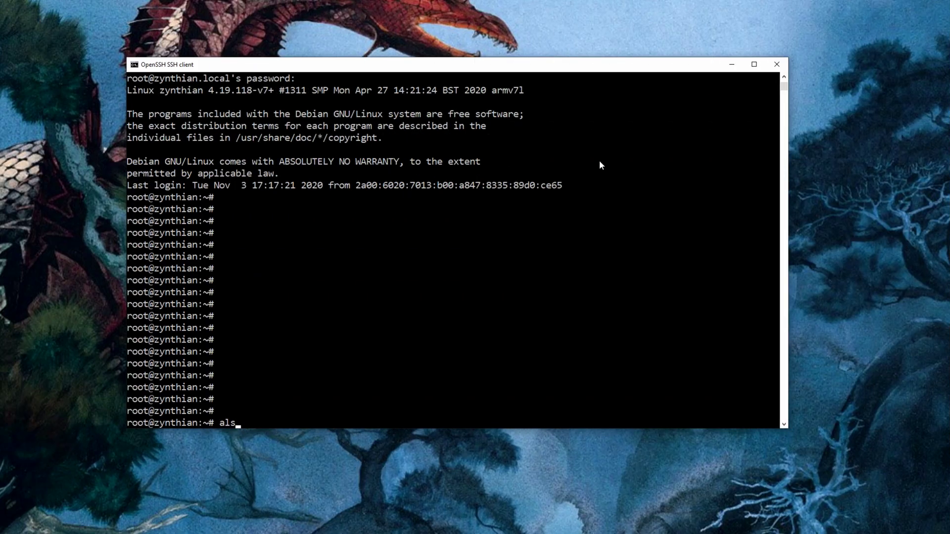
{"action": "type", "text": "amixer"}
{"action": "key", "text": "Return"}
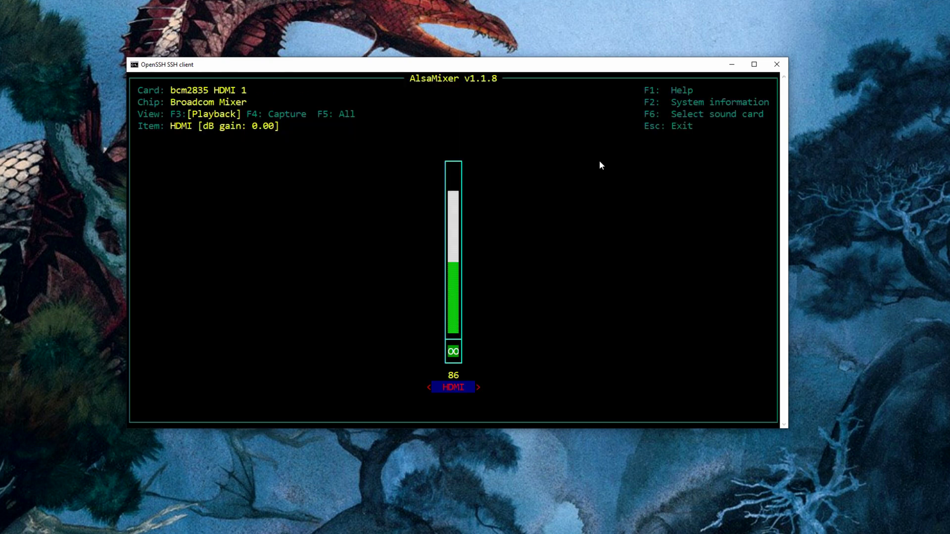
{"action": "key", "text": "F6"}
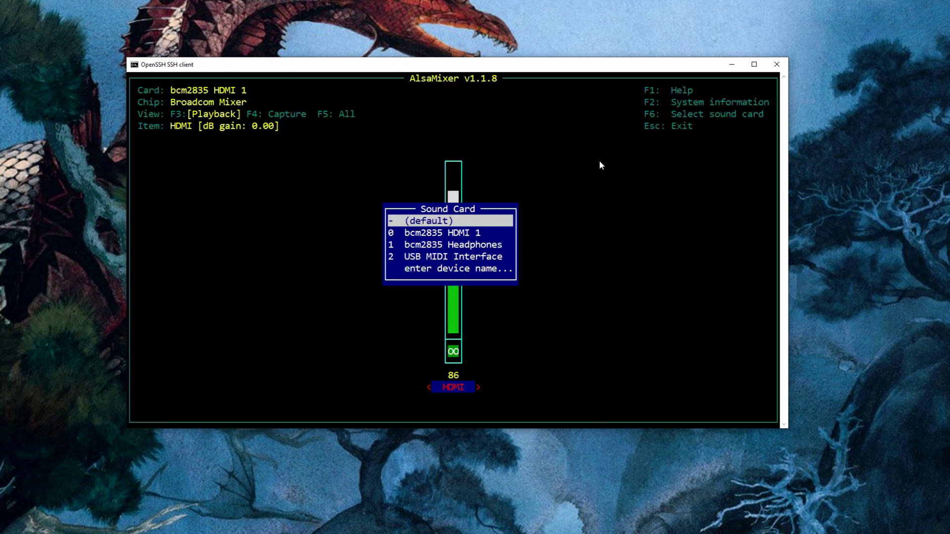
{"action": "key", "text": "Down"}
{"action": "key", "text": "Down"}
{"action": "key", "text": "Return"}
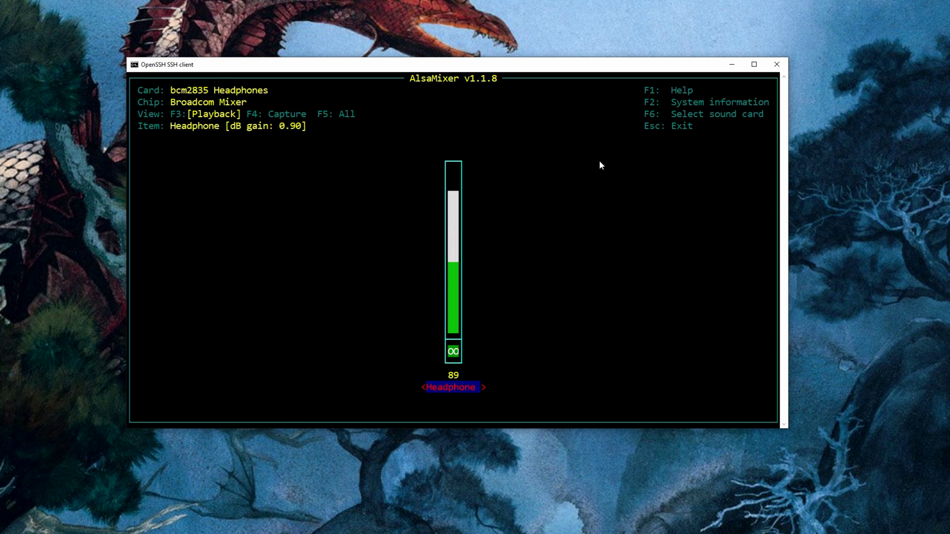
Leave the headphone volume at 89 and exit alsamixer to the shell
{"action": "key", "text": "Up"}
{"action": "key", "text": "Down"}
{"action": "key", "text": "Down"}
{"action": "key", "text": "Down"}
{"action": "key", "text": "Down"}
{"action": "key", "text": "Down"}
{"action": "key", "text": "Down"}
{"action": "key", "text": "Down"}
{"action": "key", "text": "Up"}
{"action": "key", "text": "Up"}
{"action": "key", "text": "Up"}
{"action": "key", "text": "Up"}
{"action": "key", "text": "Up"}
{"action": "key", "text": "Up"}
{"action": "key", "text": "Up"}
{"action": "key", "text": "Up"}
{"action": "key", "text": "Up"}
{"action": "key", "text": "Down"}
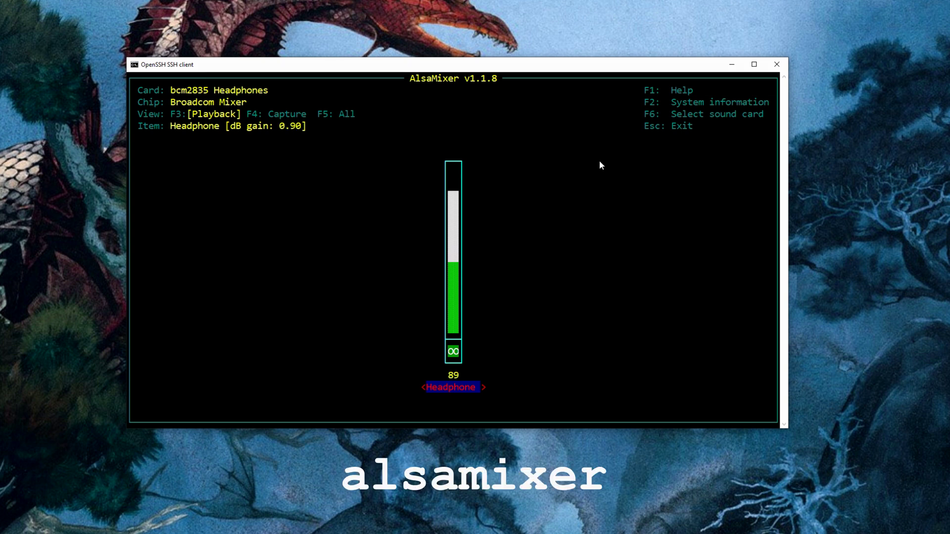
{"action": "key", "text": "Up"}
{"action": "key", "text": "Down"}
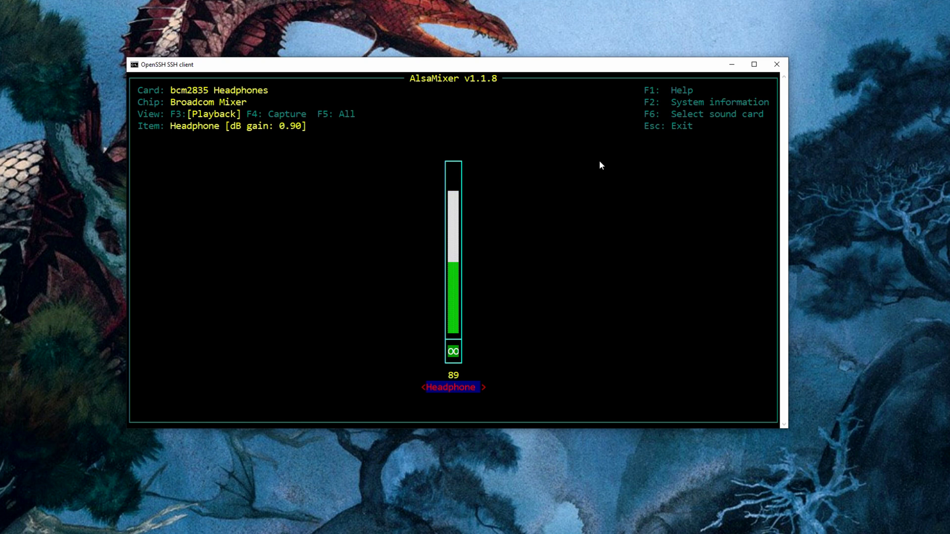
{"action": "key", "text": "Escape"}
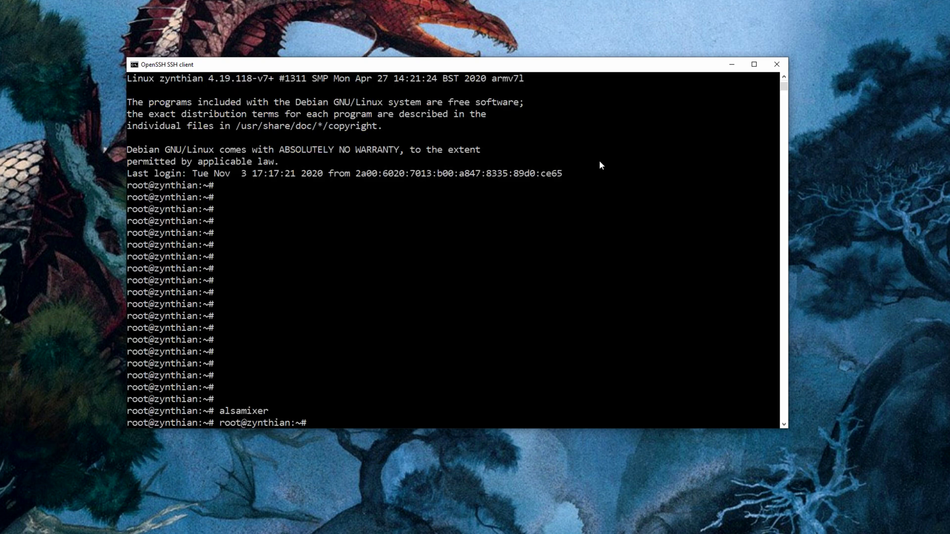
{"action": "key", "text": "Return"}
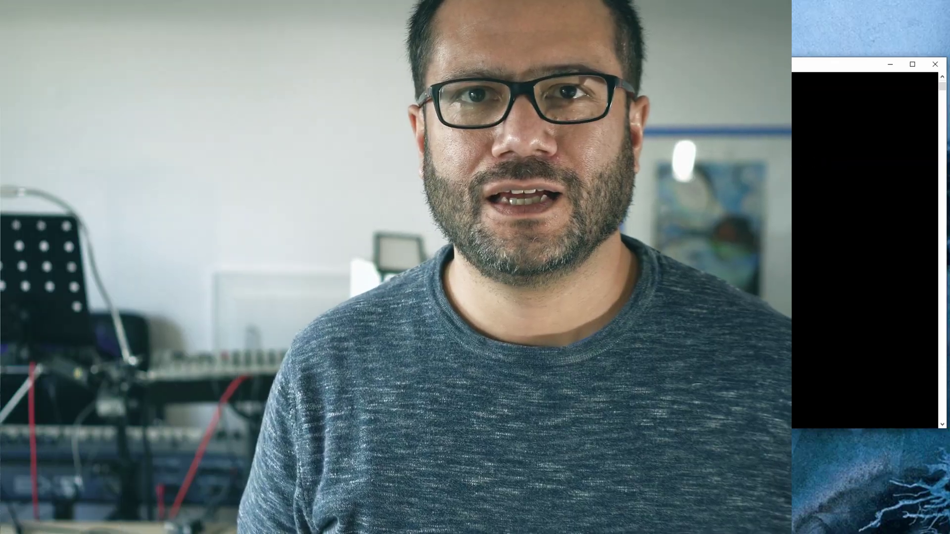